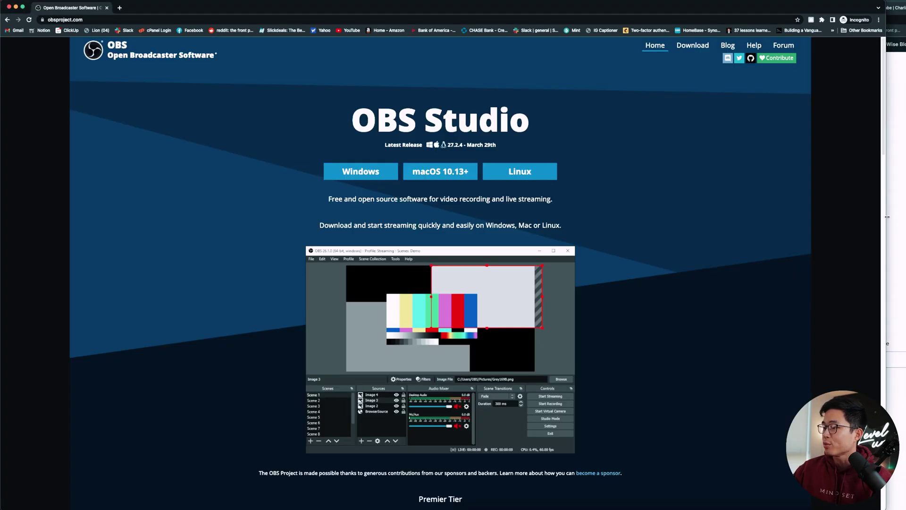
- Stretch the Chrome window to full screen width and download OBS Studio for macOS 10.13+
drag(887, 217, 905, 218)
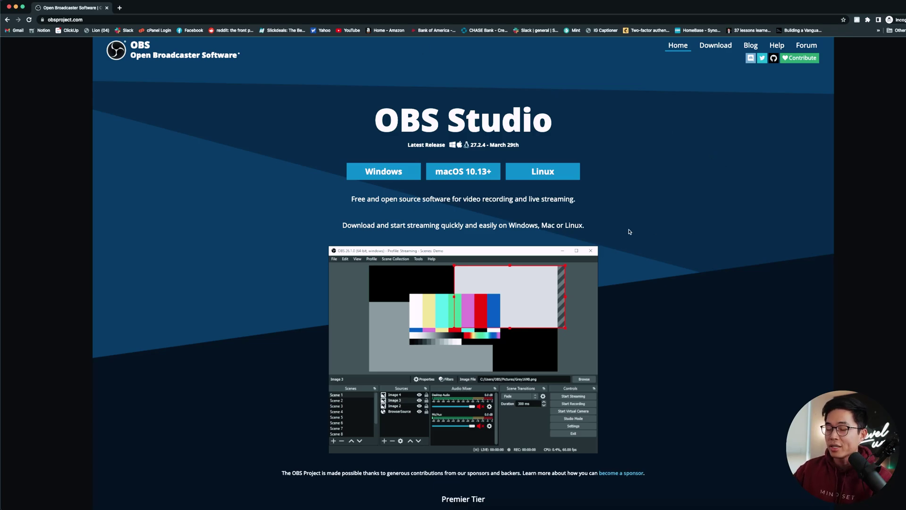
click(471, 175)
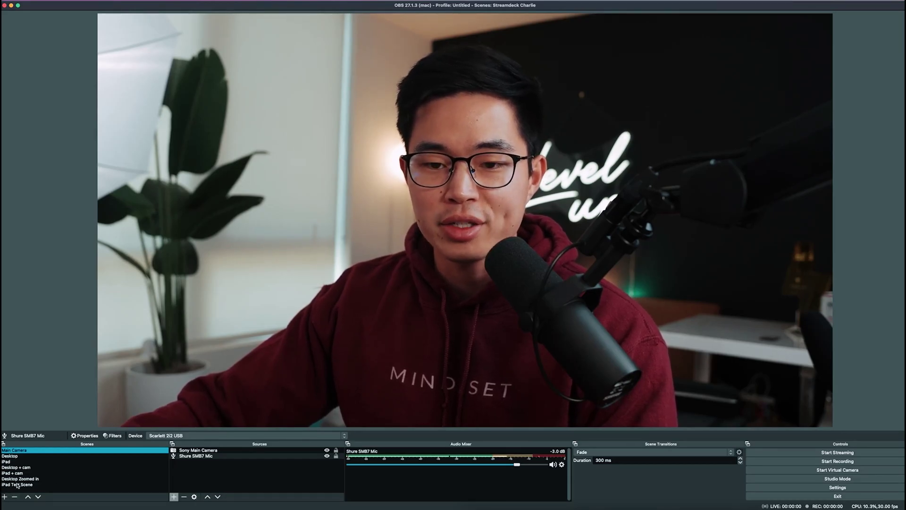
- Add a new scene called 'Desktop + Camera' to the scene list
click(5, 497)
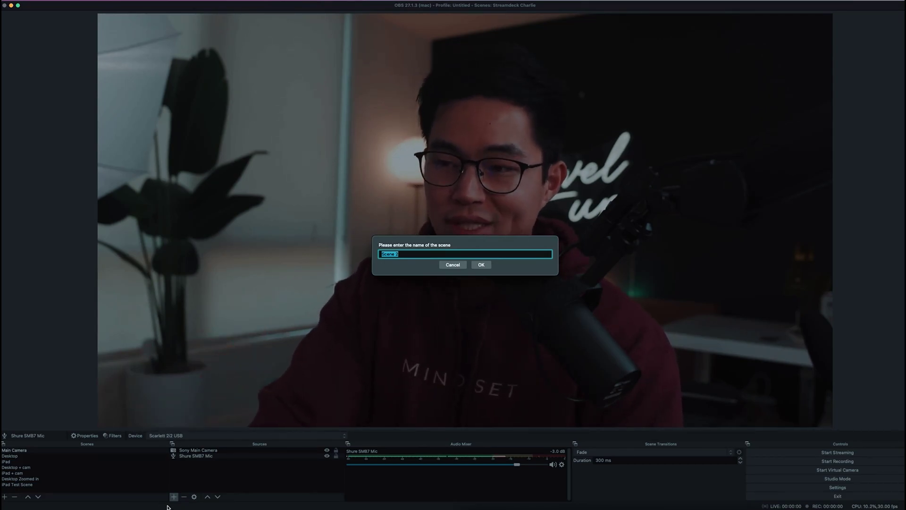
text(Desktop + Camera)
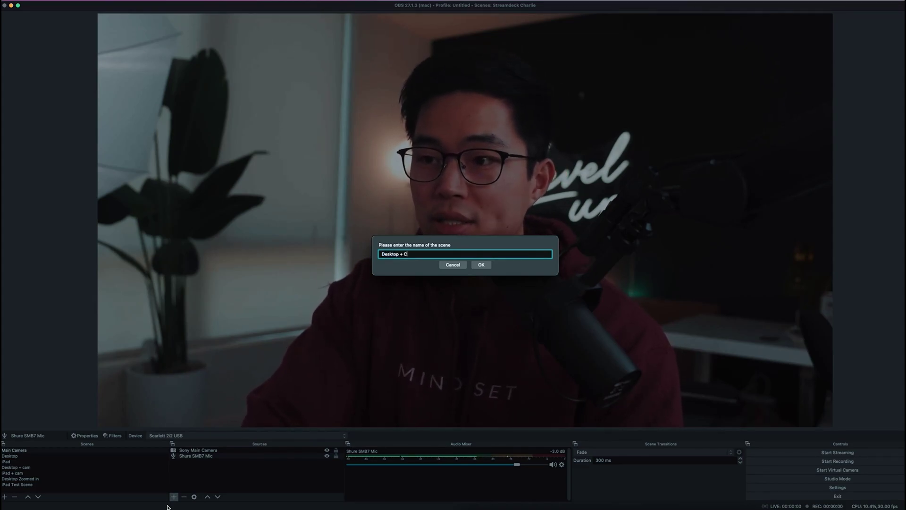
click(481, 265)
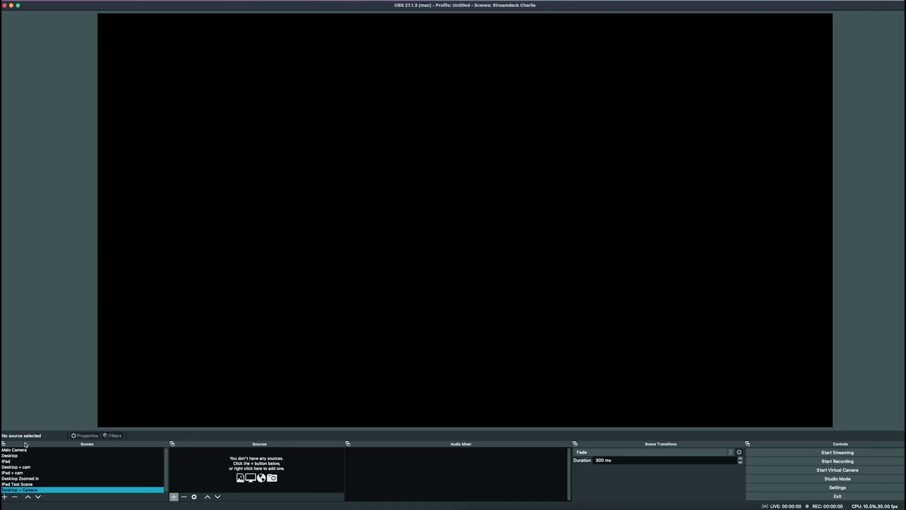
- Add a Display Capture source to the scene, named 'Display Capture Test'
click(174, 497)
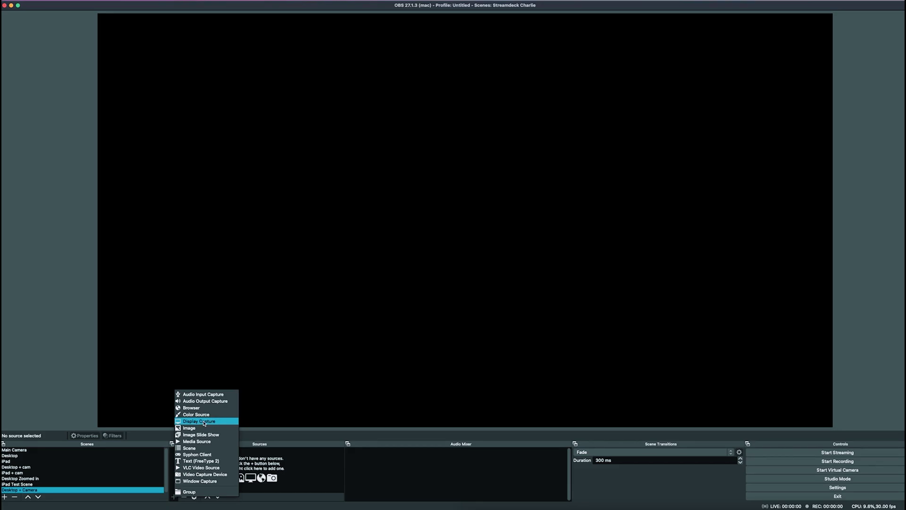
click(205, 422)
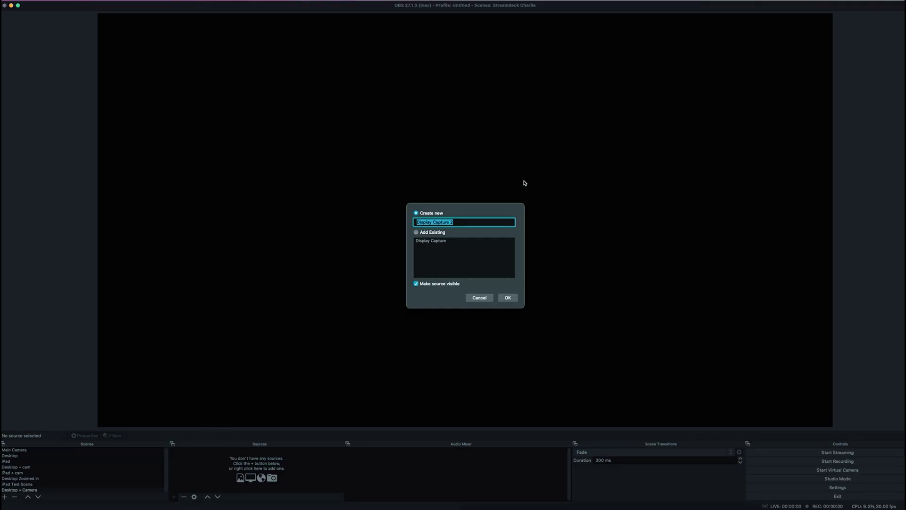
click(474, 220)
click(512, 301)
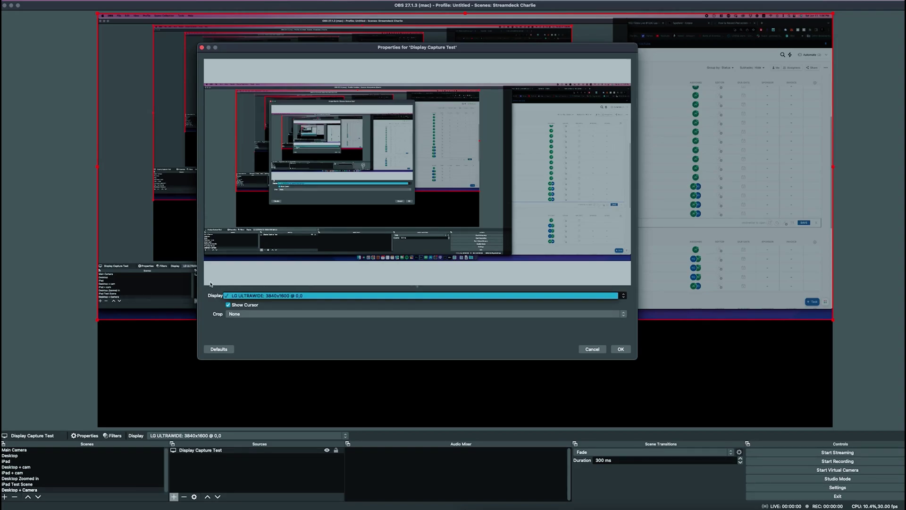
- Keep the capture on LG ULTRAWIDE with Crop set to None and accept the properties
click(255, 295)
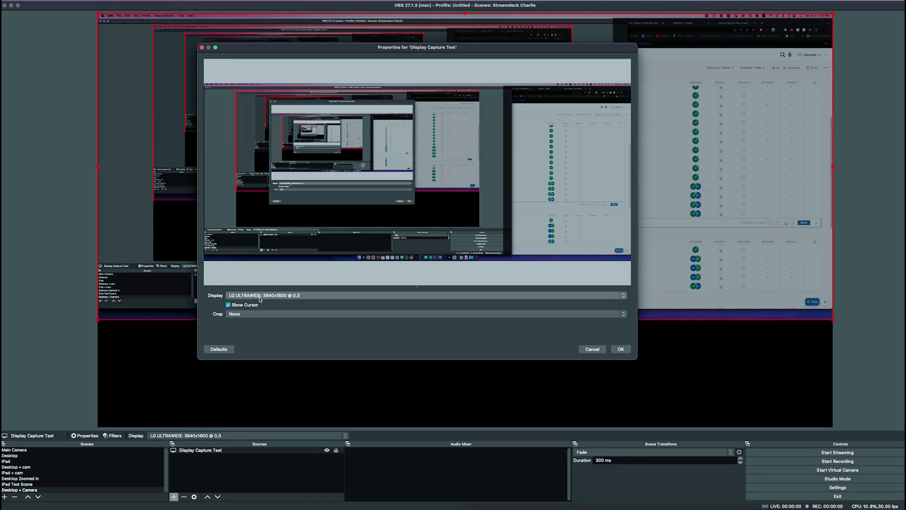
click(264, 313)
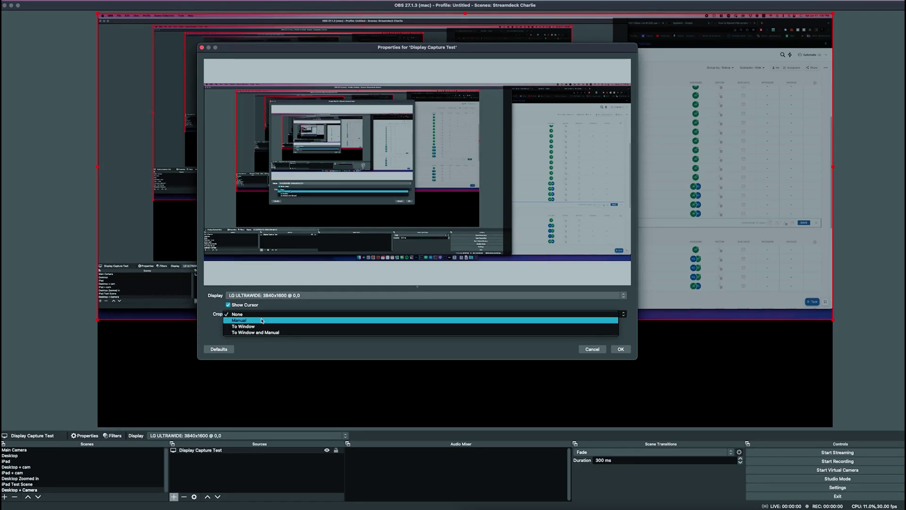
click(211, 325)
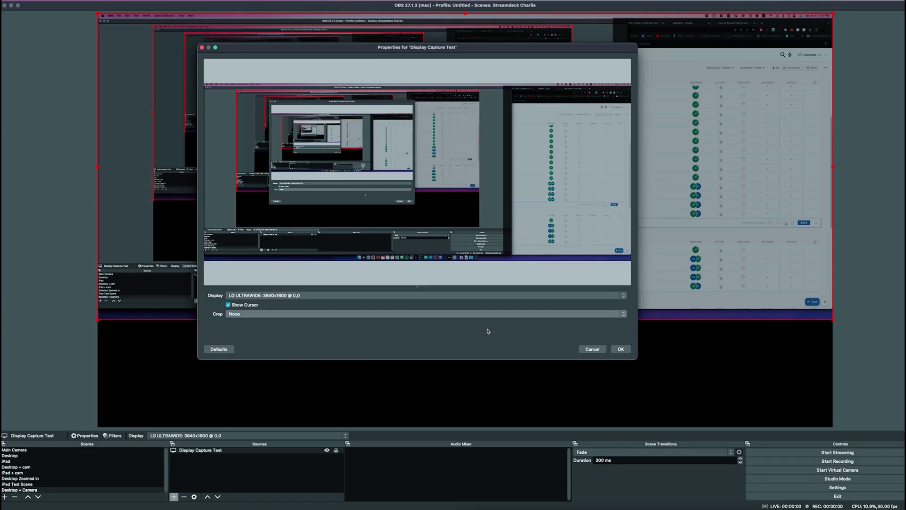
click(620, 349)
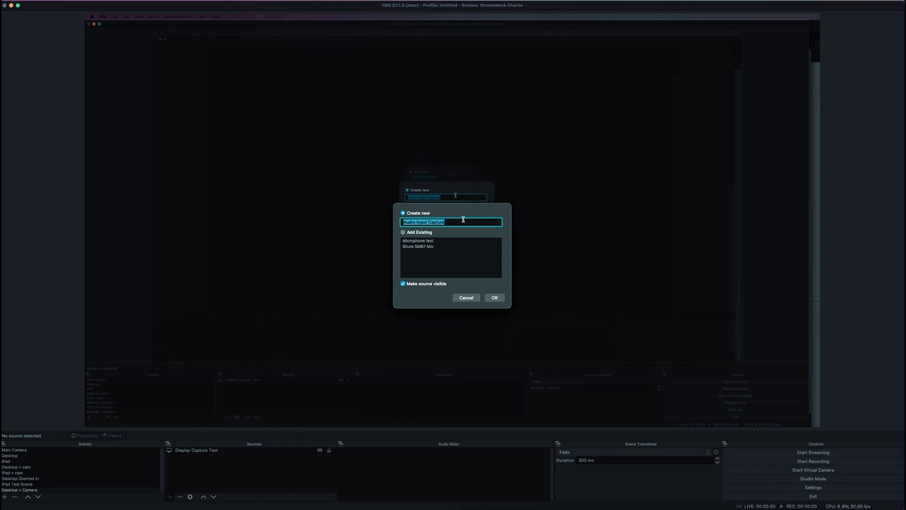
- Name the new Audio Input Capture source 'Mic Test'
text(Mic)
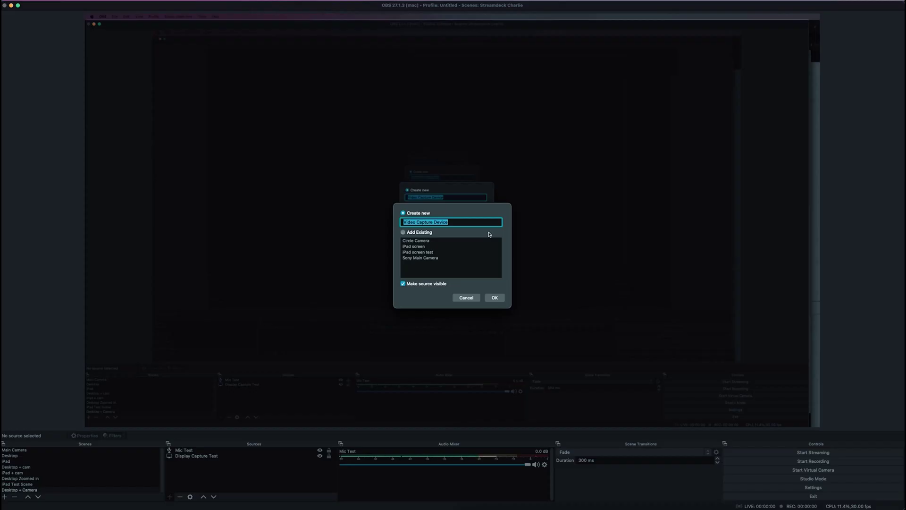
- Create the 'Camera Test' video capture source with the 3840x2160 preset
text(Ca)
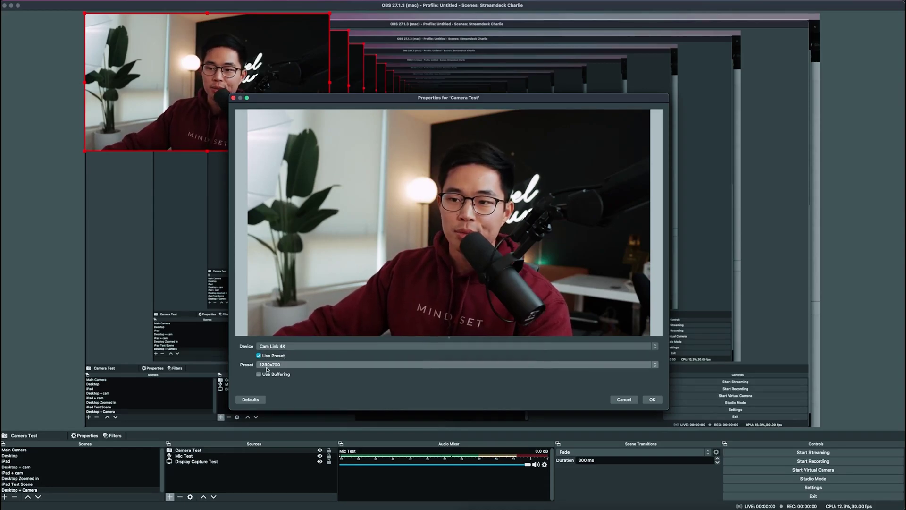
click(285, 366)
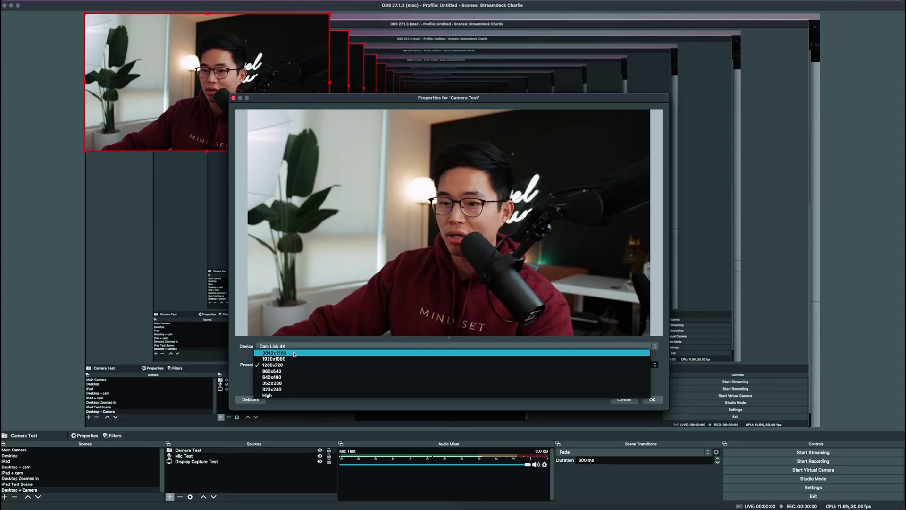
click(292, 353)
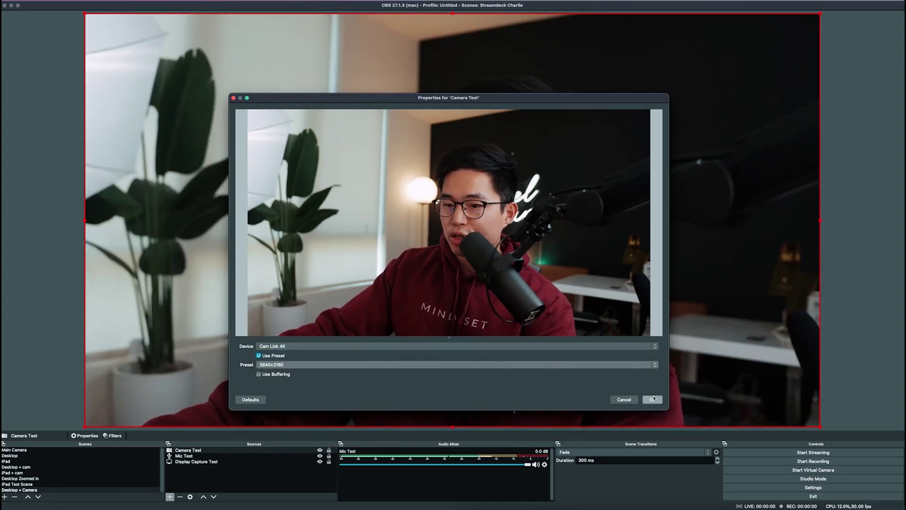
click(654, 400)
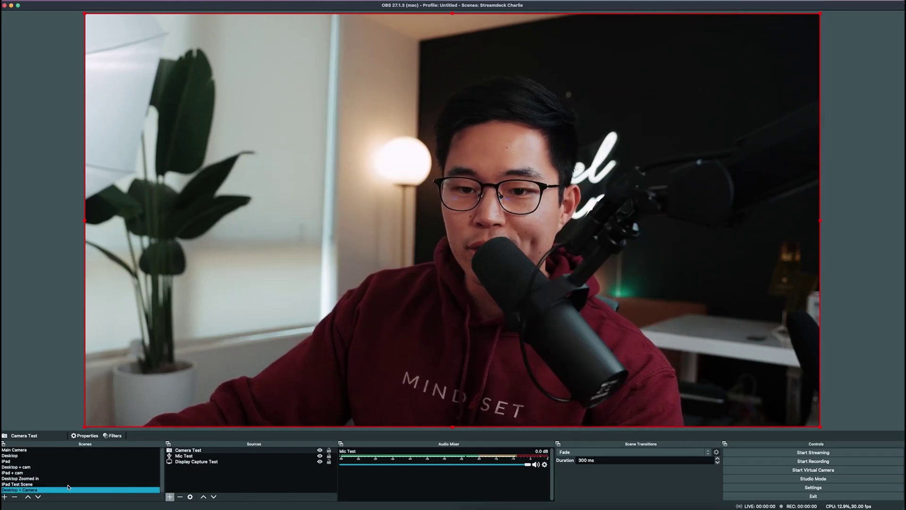
- Select Camera Test, Mic Test and Display Capture Test in turn in the Sources list
click(196, 450)
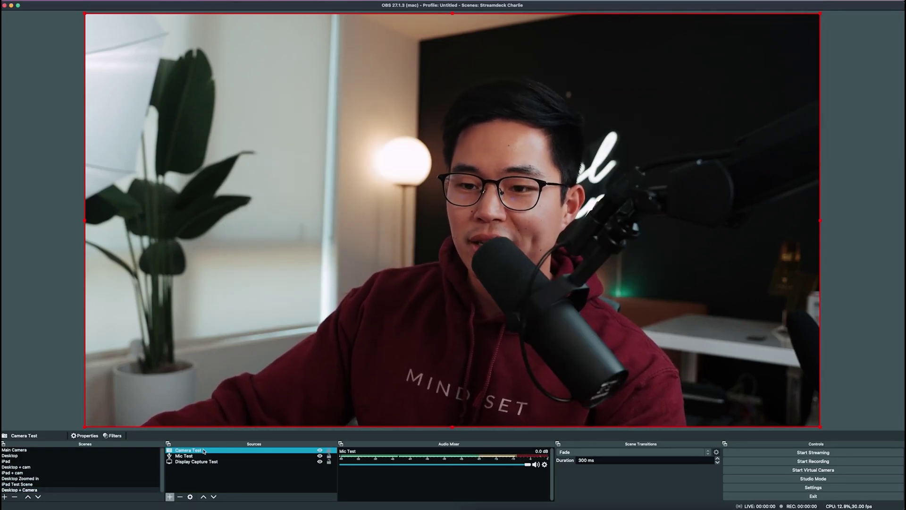
click(198, 456)
click(205, 461)
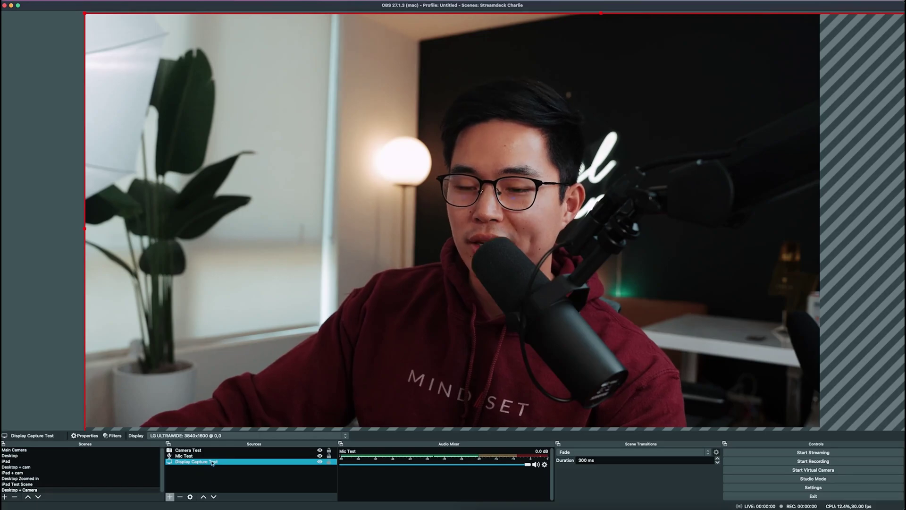
- Step through the sources in the Sources list, ending with Camera Test selected
click(202, 456)
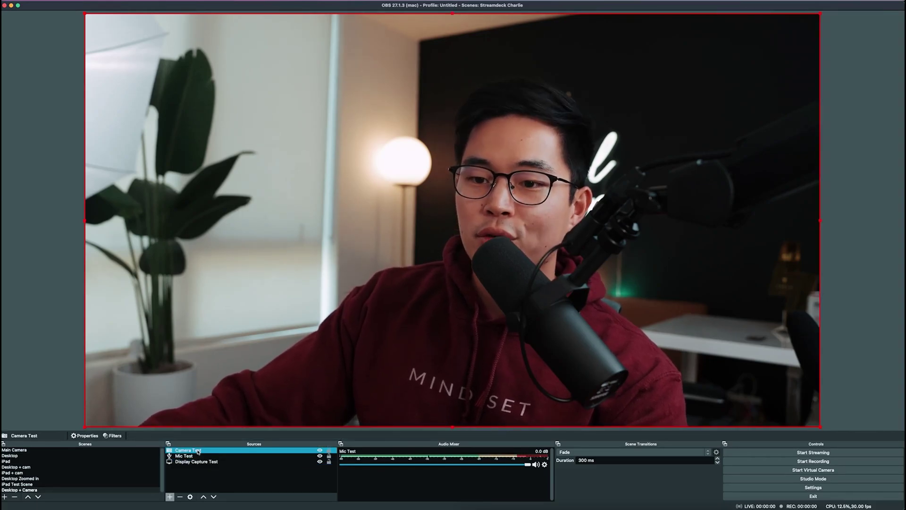
click(200, 462)
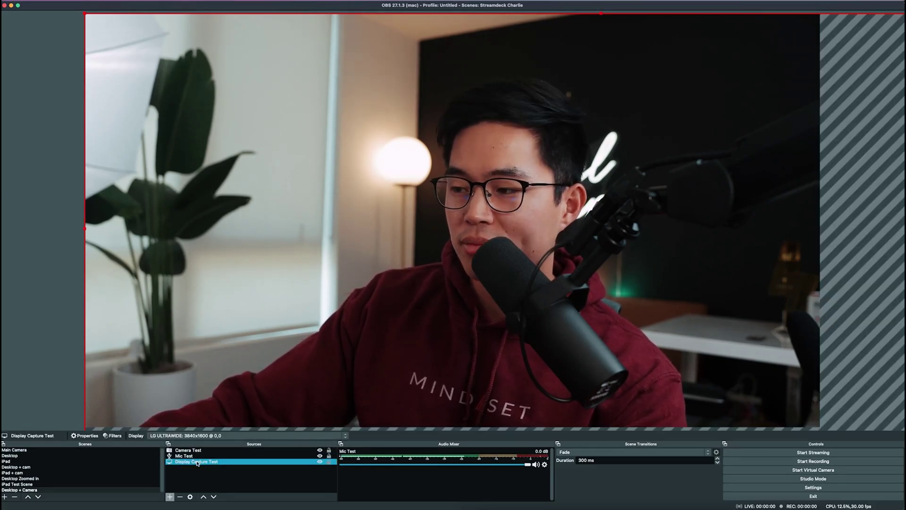
click(182, 451)
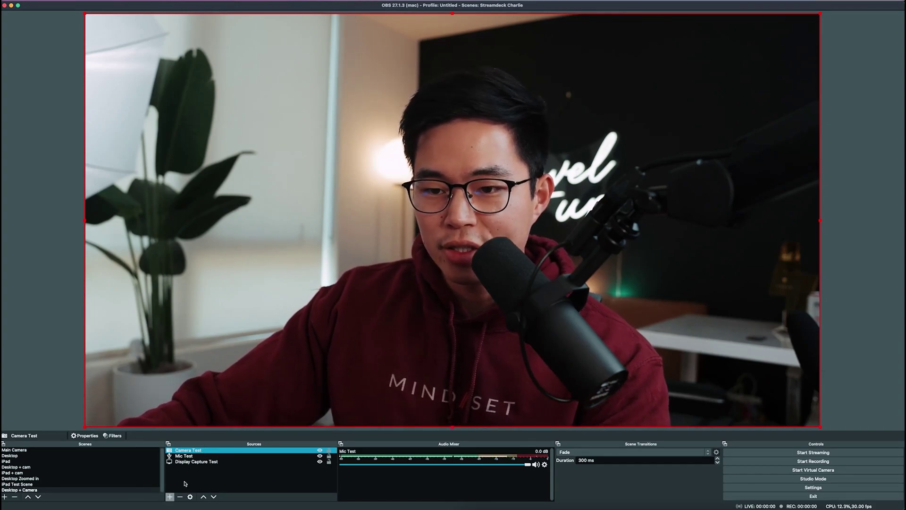
- From Camera Test's Filters, add an Image Mask/Blend effect filter named 'Round Camera'
right_click(196, 449)
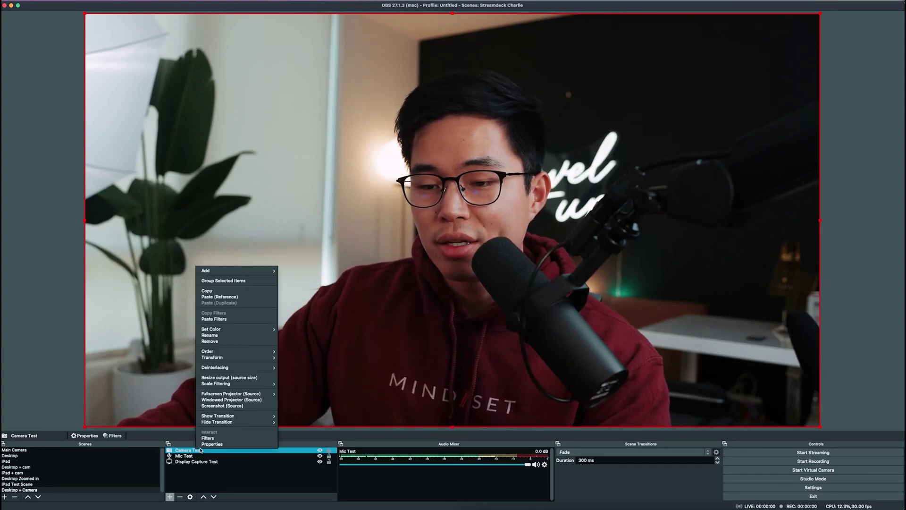
click(235, 439)
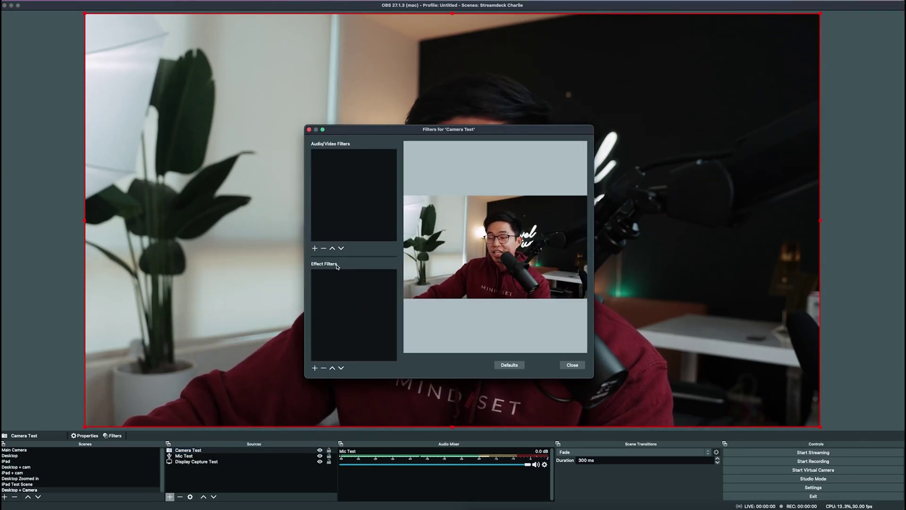
click(314, 367)
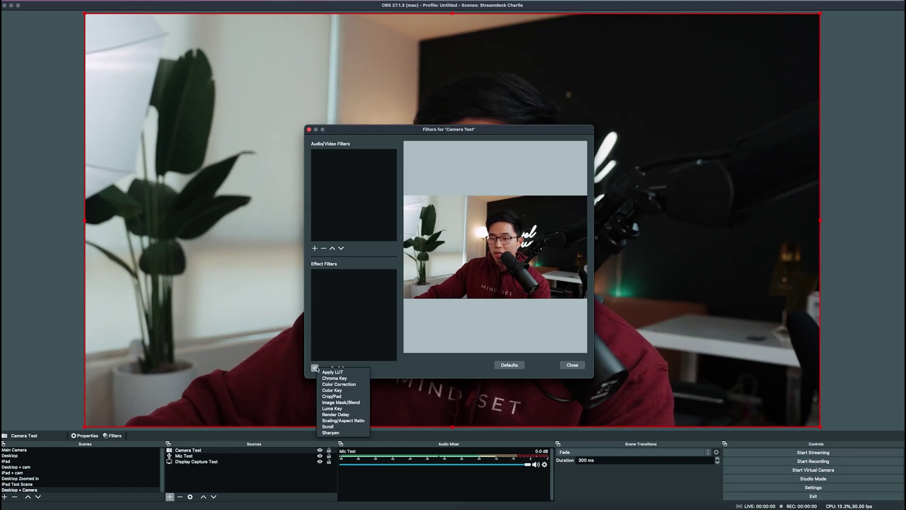
click(352, 402)
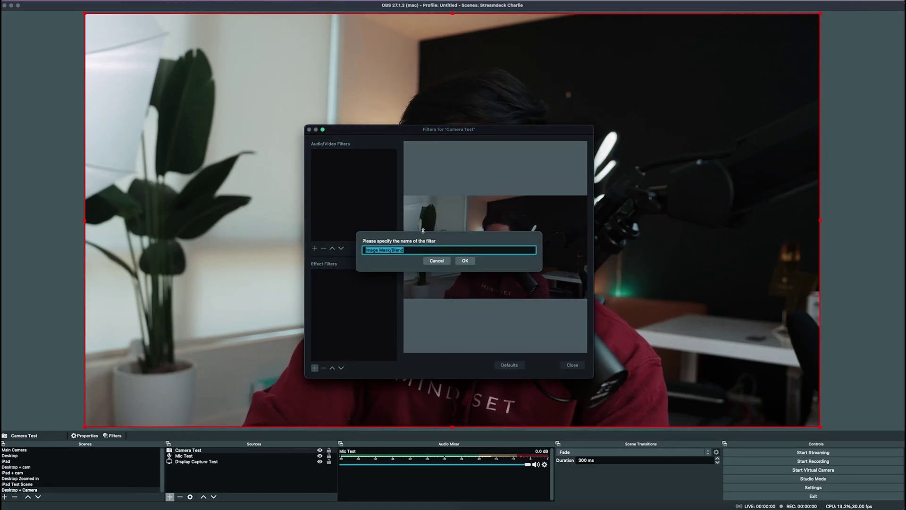
text(Round Camera)
click(465, 260)
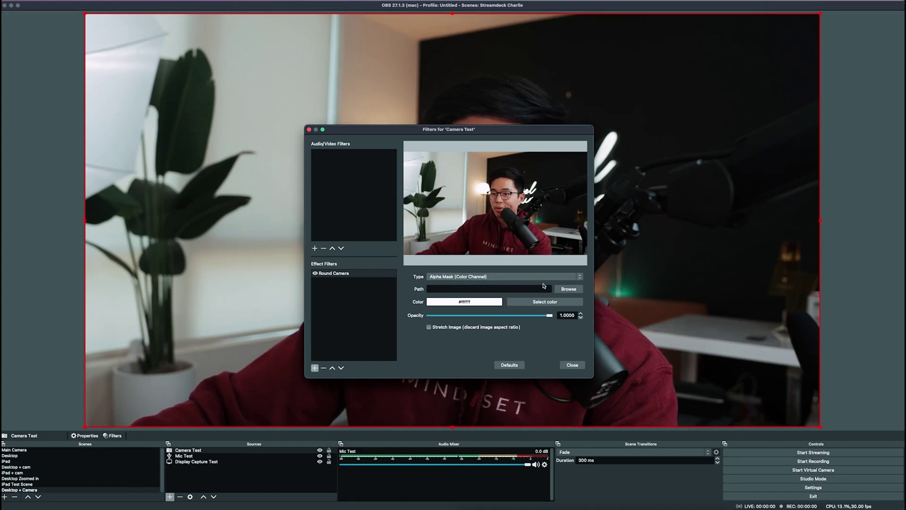
- Change the Round Camera mask type to Alpha Mask (Alpha Channel)
click(444, 278)
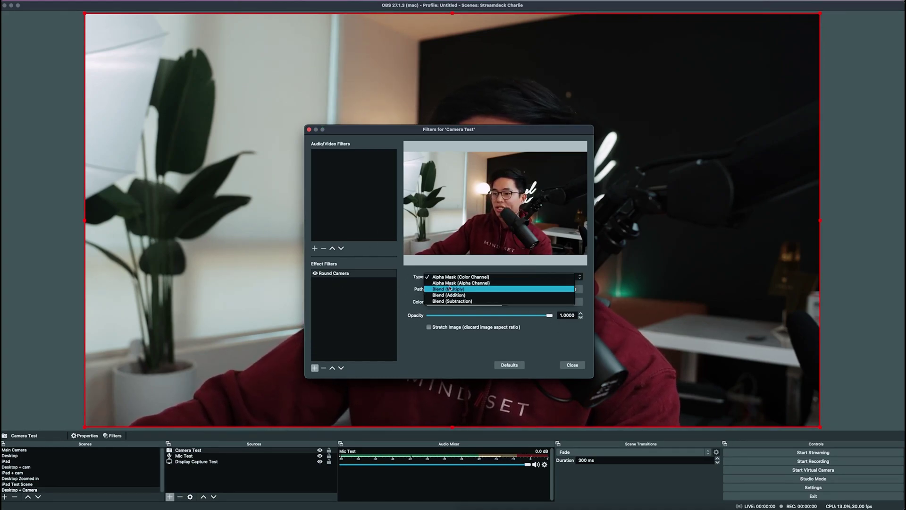
click(476, 283)
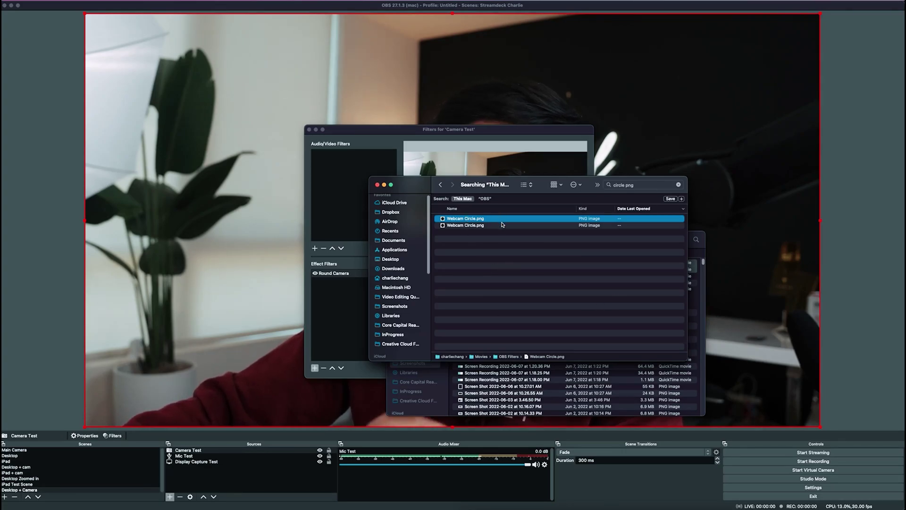
- Search for 'webcam circle' and load Webcam Circle.png as the Round Camera mask image
click(450, 147)
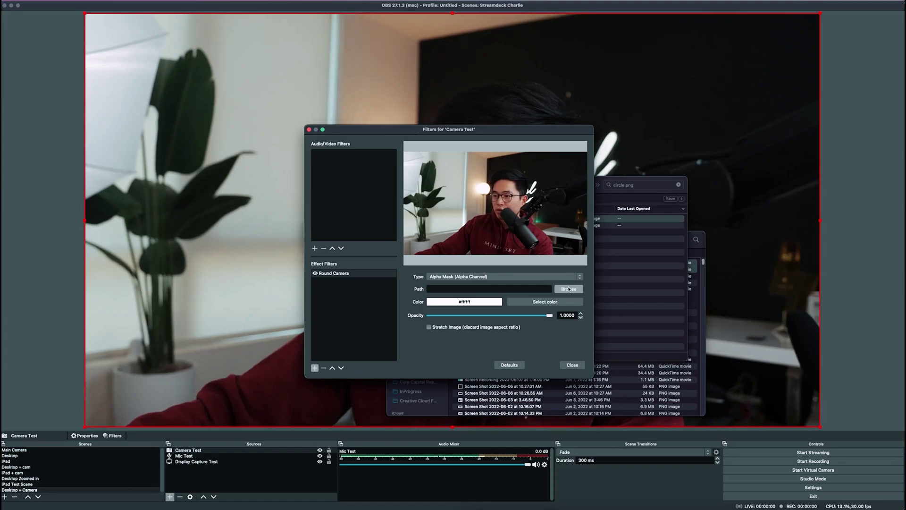
click(569, 288)
click(759, 103)
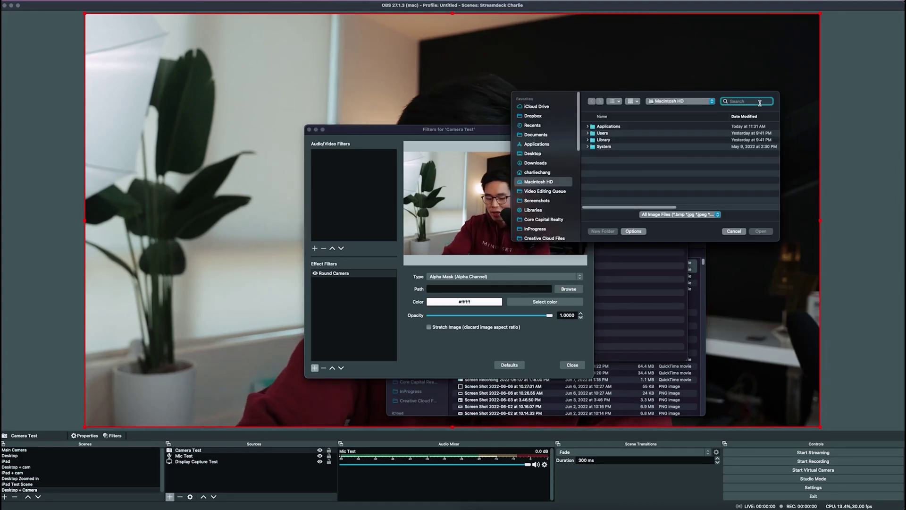
text(webcam circle)
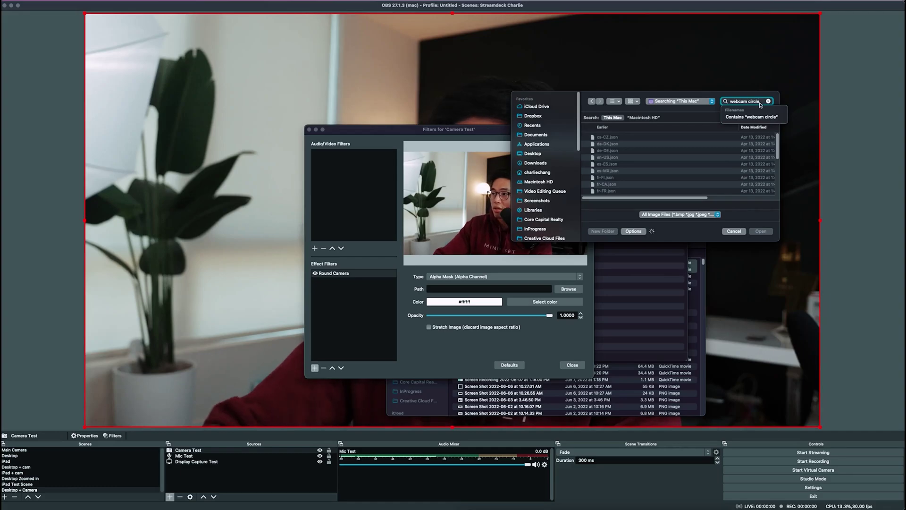
scroll(679, 165, down, 5)
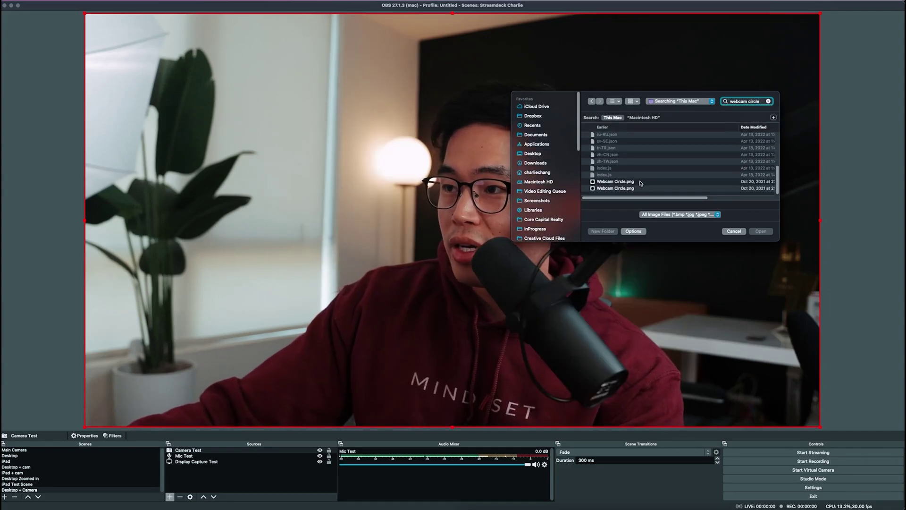
click(694, 181)
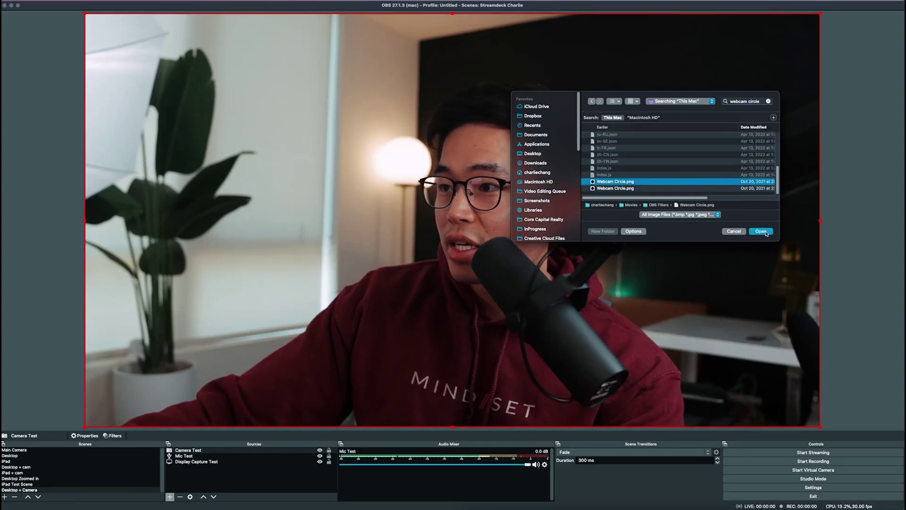
double_click(693, 180)
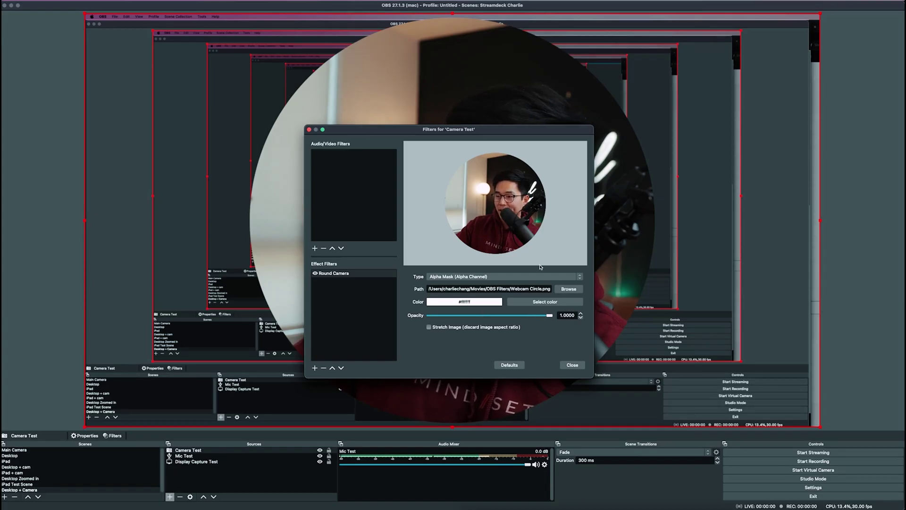
- Close the Camera Test Filters window so the circular webcam sits in the bottom-right corner
click(571, 365)
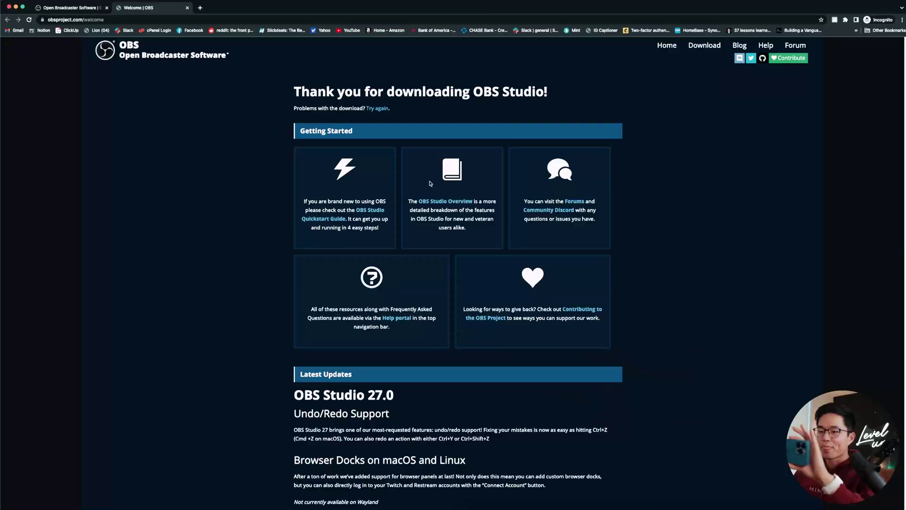
scroll(189, 211, down, 3)
scroll(286, 259, down, 2)
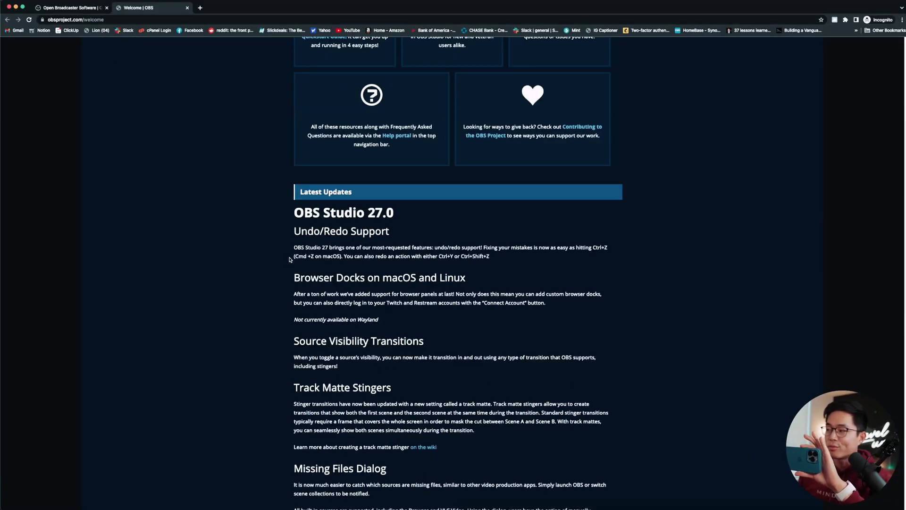
scroll(386, 244, up, 5)
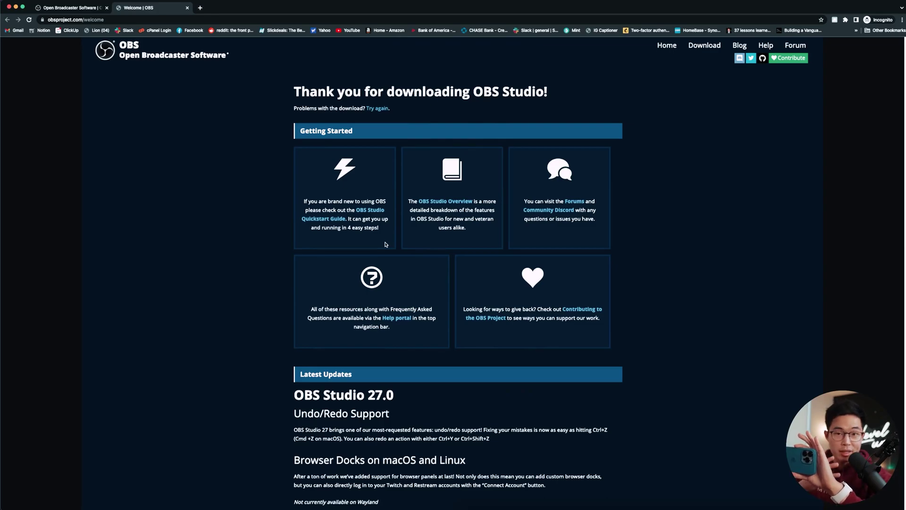